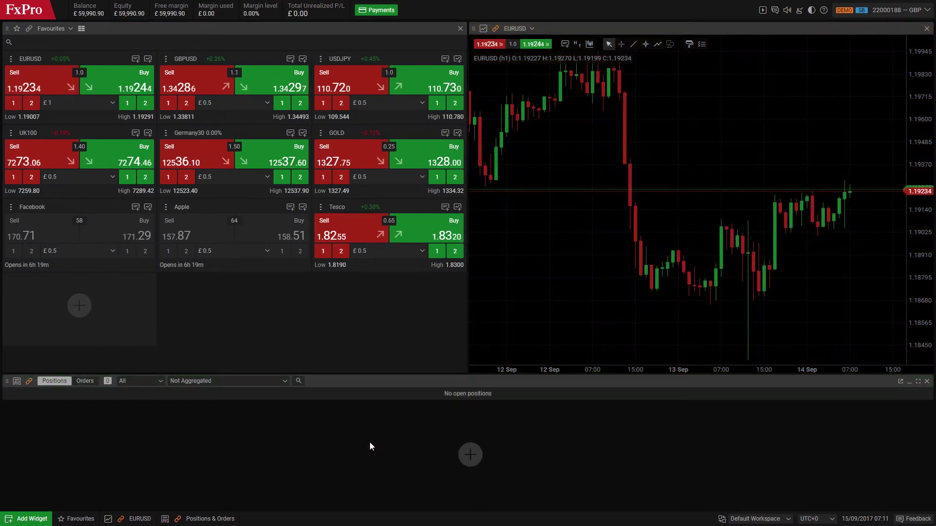
Step: Add Siemens to Favourites, remove it again, and reposition the Favourites watchlist panel
click(82, 310)
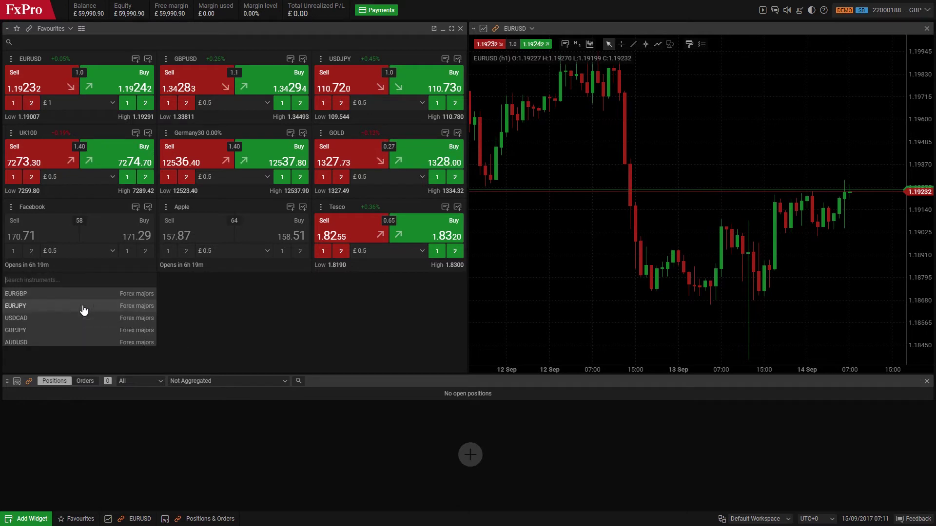
text(sie)
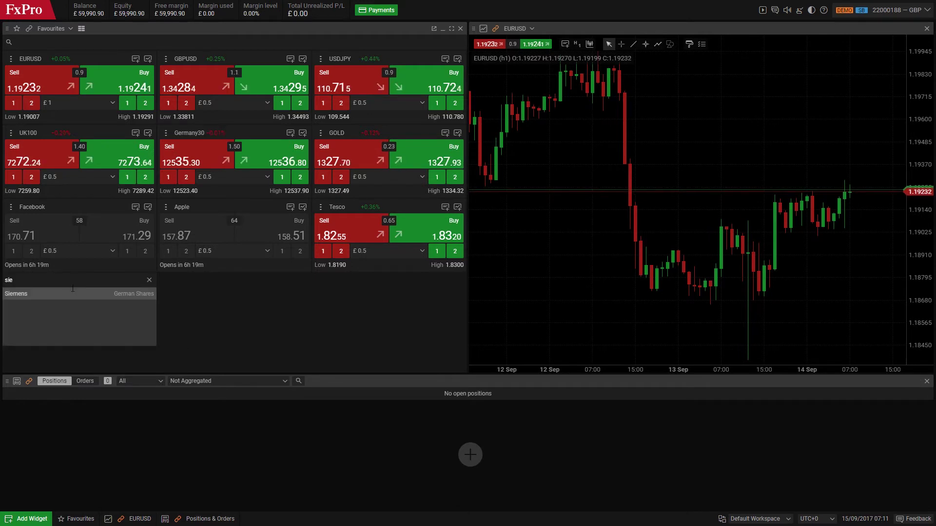
click(69, 300)
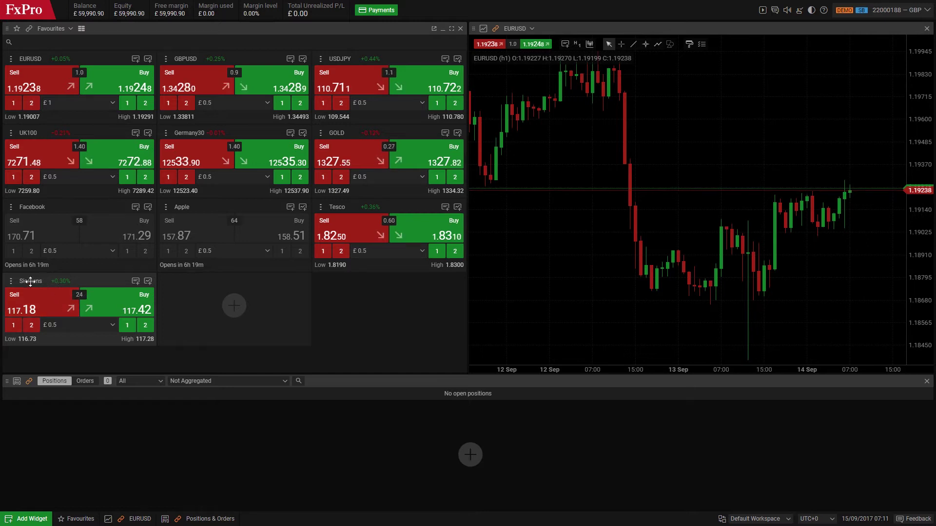
click(11, 281)
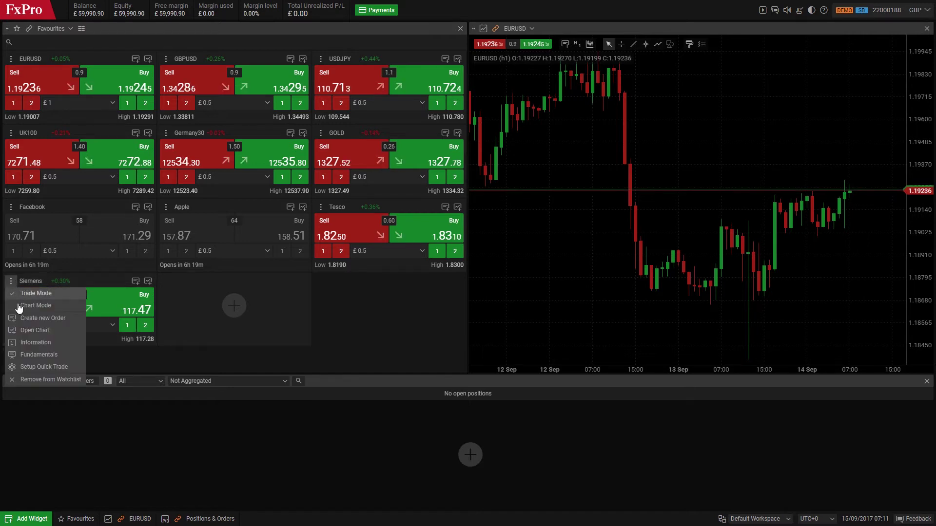
click(39, 379)
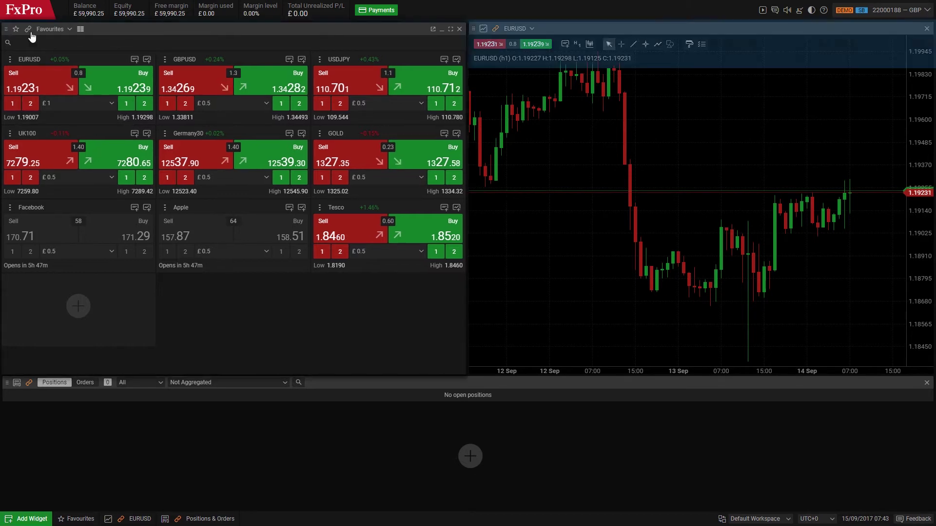
drag(51, 28, 914, 44)
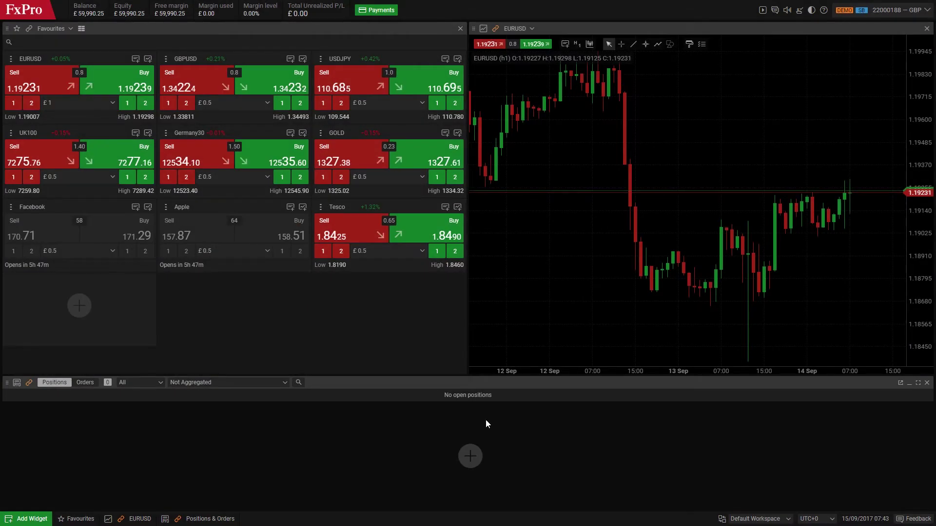
Step: Begin a new 'My Workspace' from the bottom-bar workspace list
click(758, 521)
click(768, 507)
text(My Workspa)
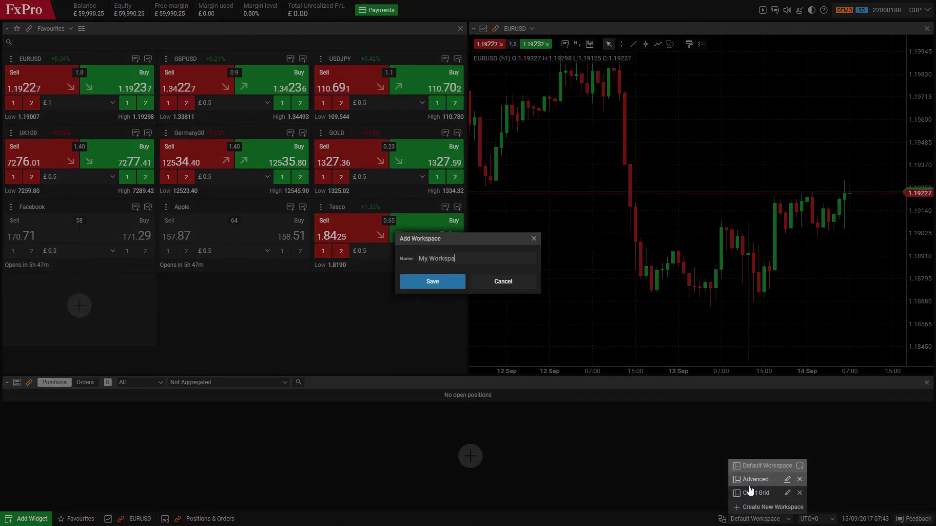
text(ce)
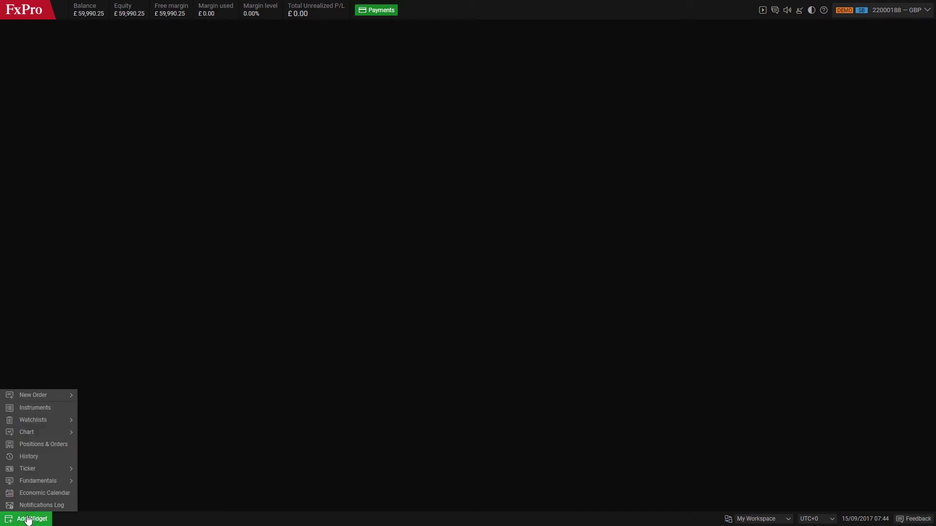
Step: Add EURGBP and EURCAD chart widgets and the FX Majors watchlist widget
click(91, 435)
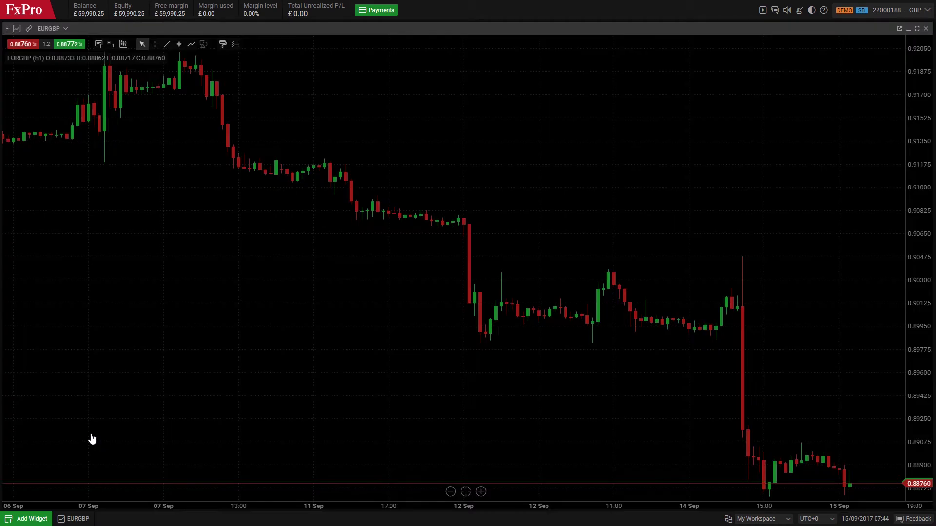
click(30, 519)
mouse_move(26, 432)
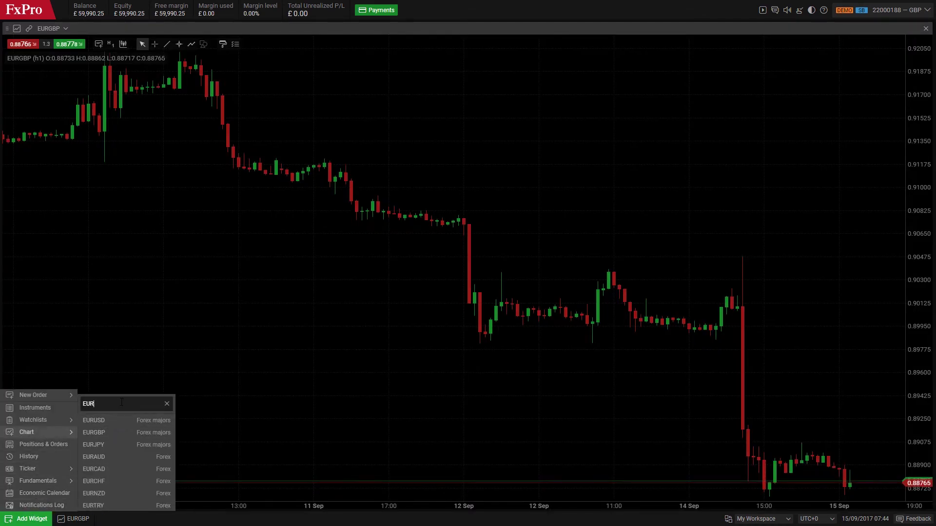
click(95, 421)
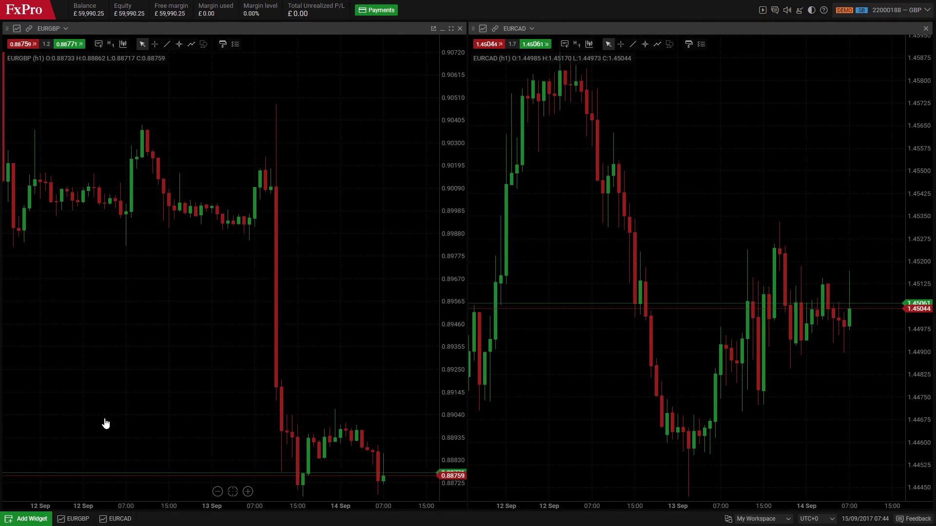
click(25, 521)
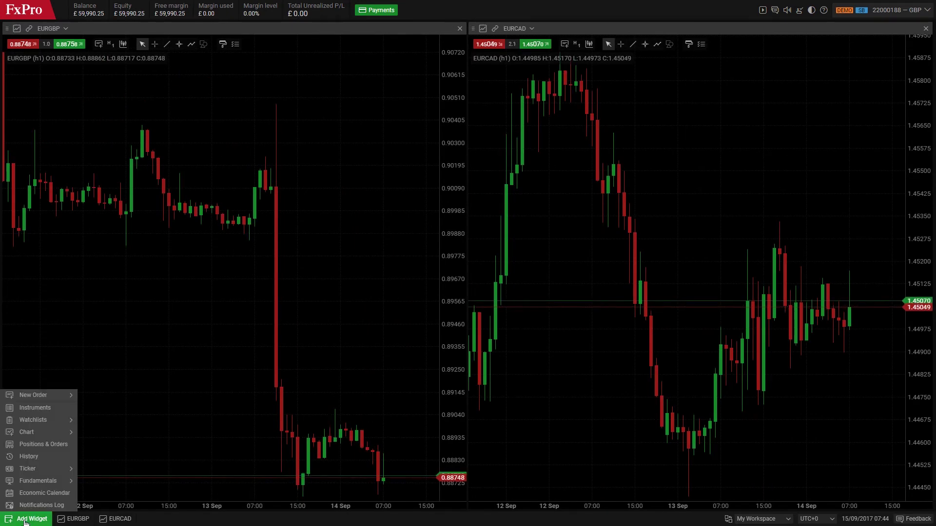
mouse_move(33, 420)
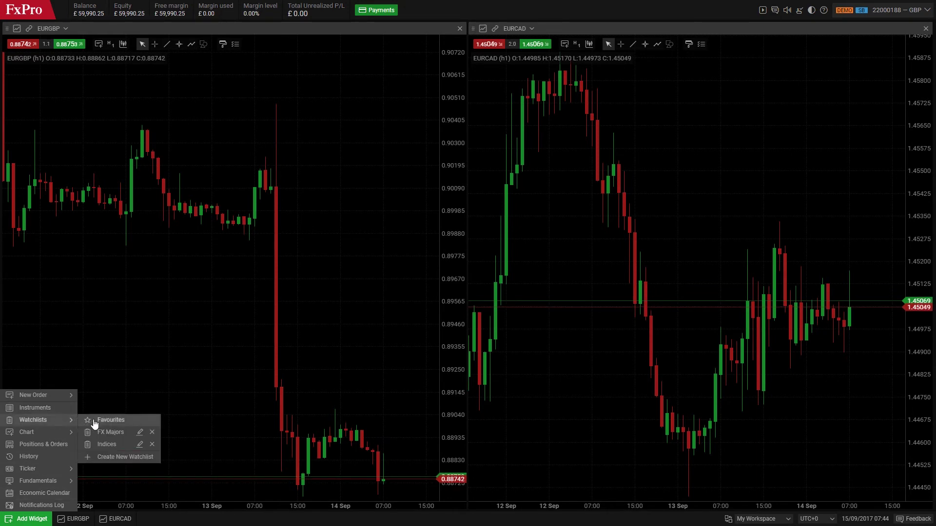
click(111, 432)
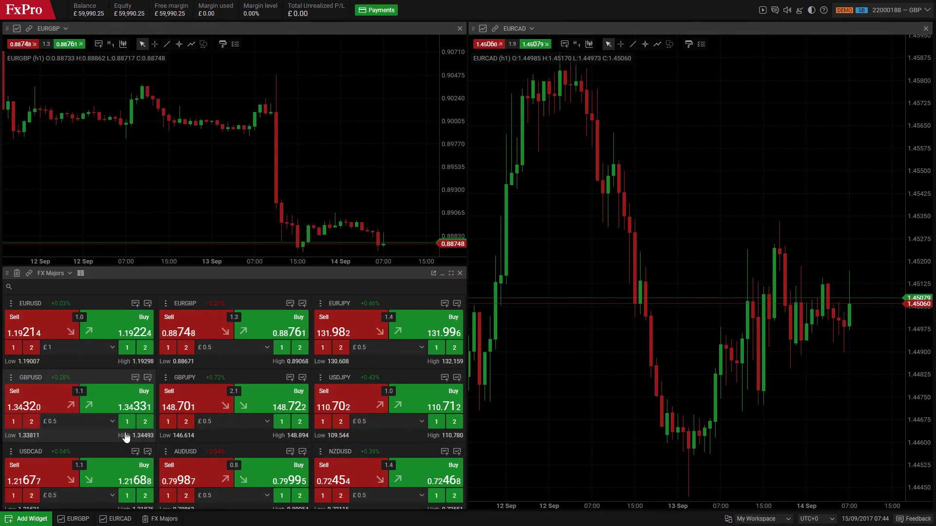
Step: Add the Positions & Orders panel and an Indices ticker across the top
click(32, 519)
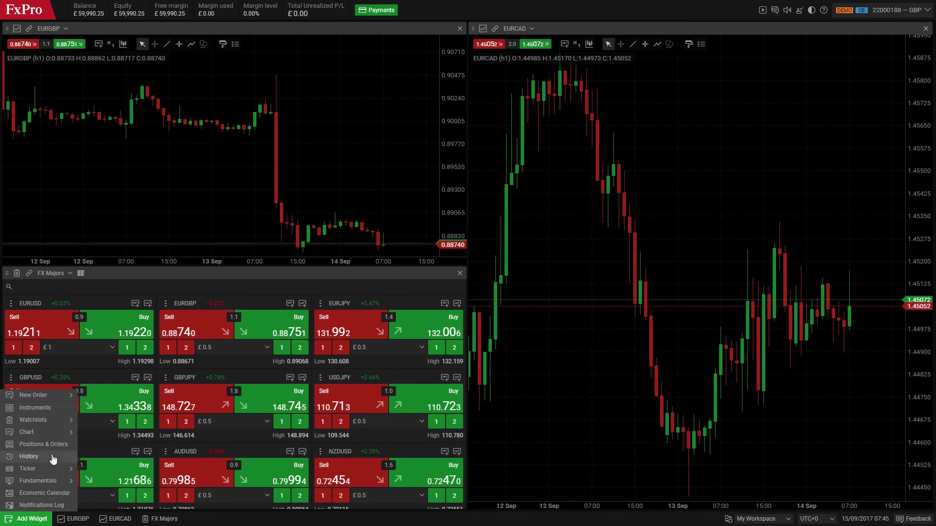
click(43, 445)
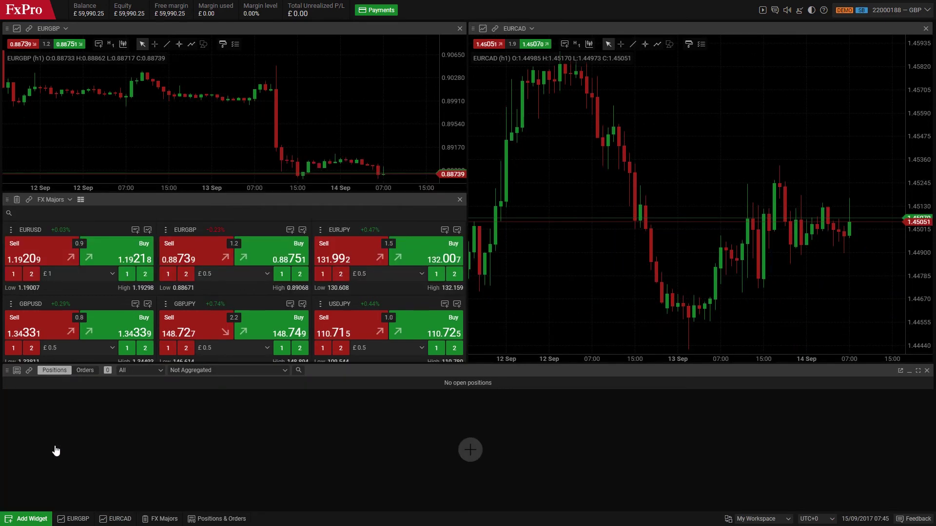
click(26, 521)
mouse_move(29, 469)
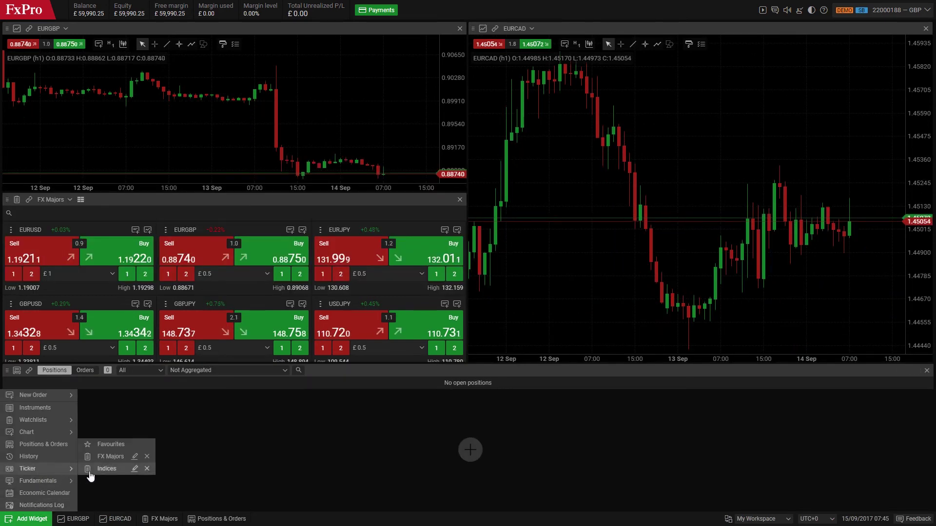
click(103, 468)
Step: Add a Carrefour fundamentals widget and an Economic Calendar widget
click(32, 519)
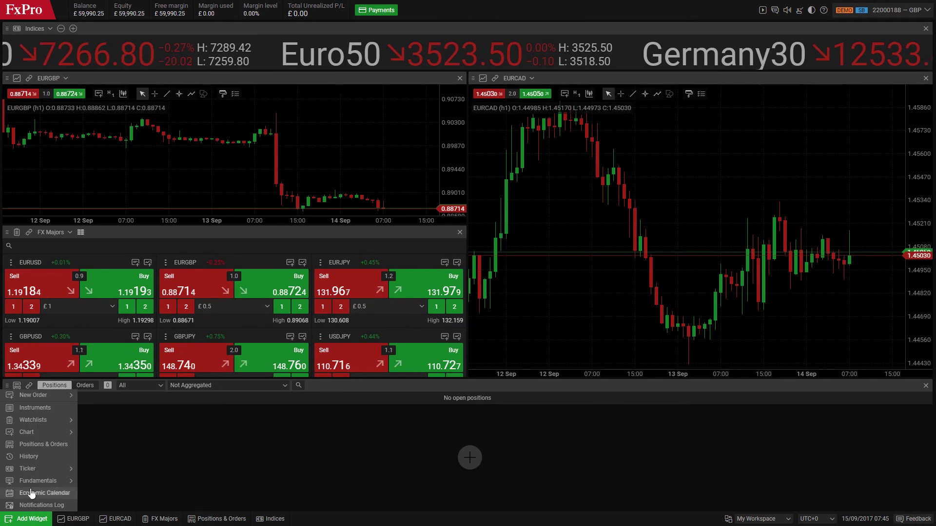
click(111, 479)
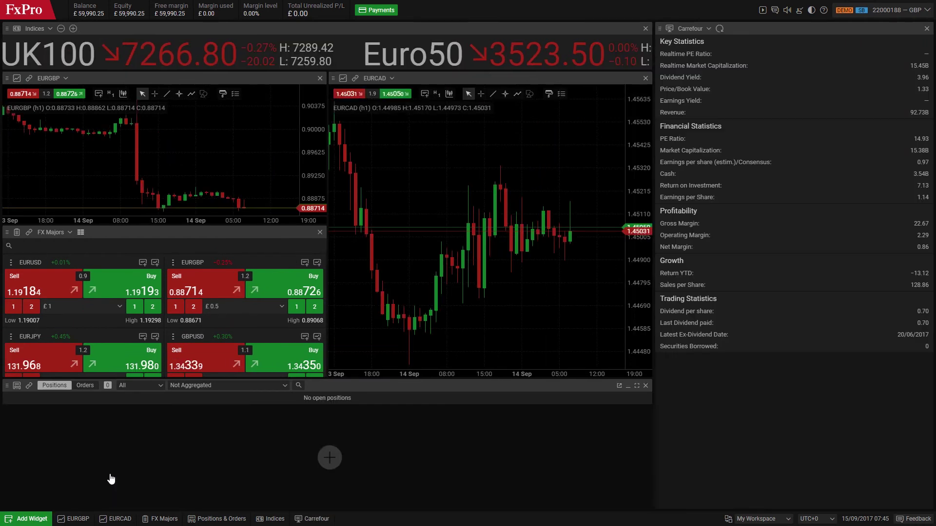
click(41, 519)
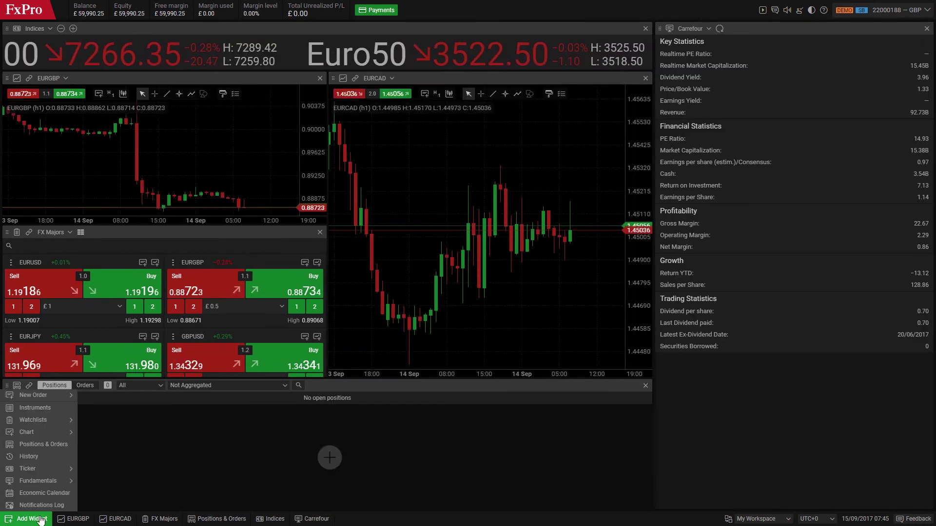
click(44, 493)
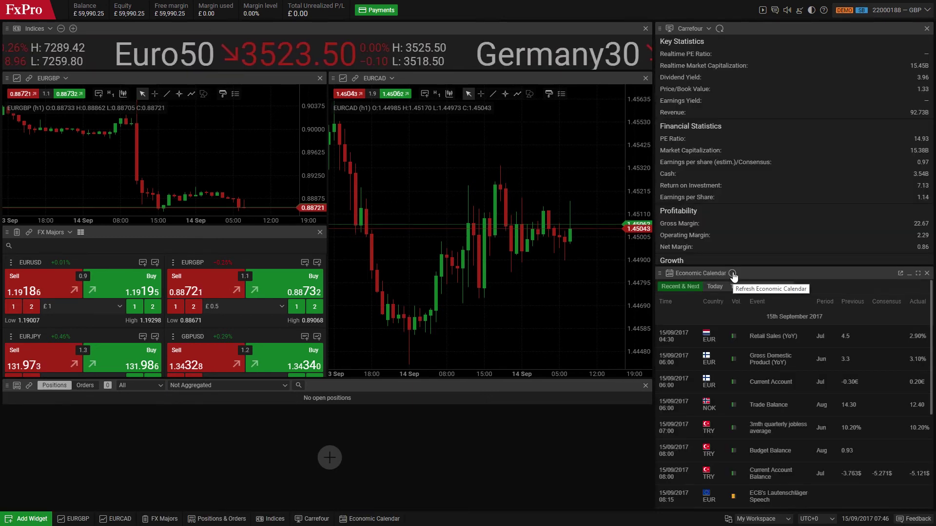
mouse_move(746, 274)
mouse_down()
mouse_move(749, 282)
mouse_move(450, 468)
mouse_up()
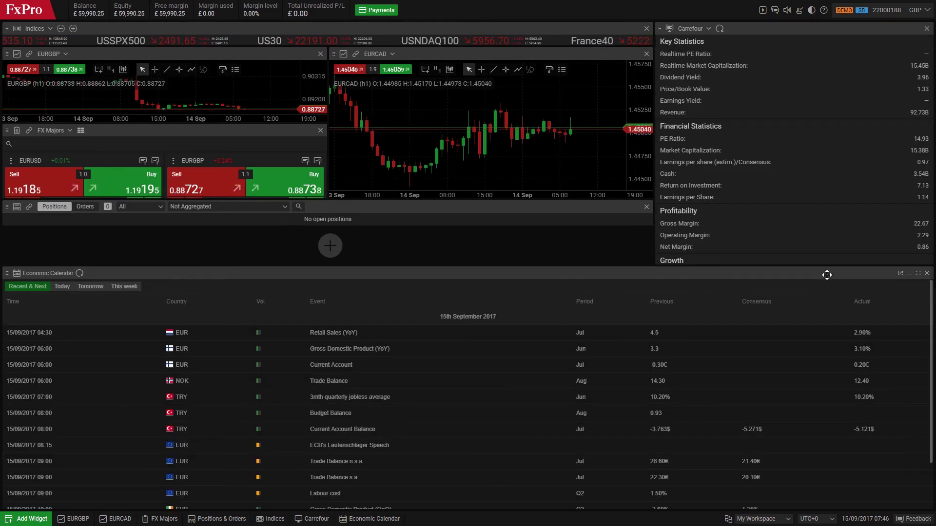
click(901, 276)
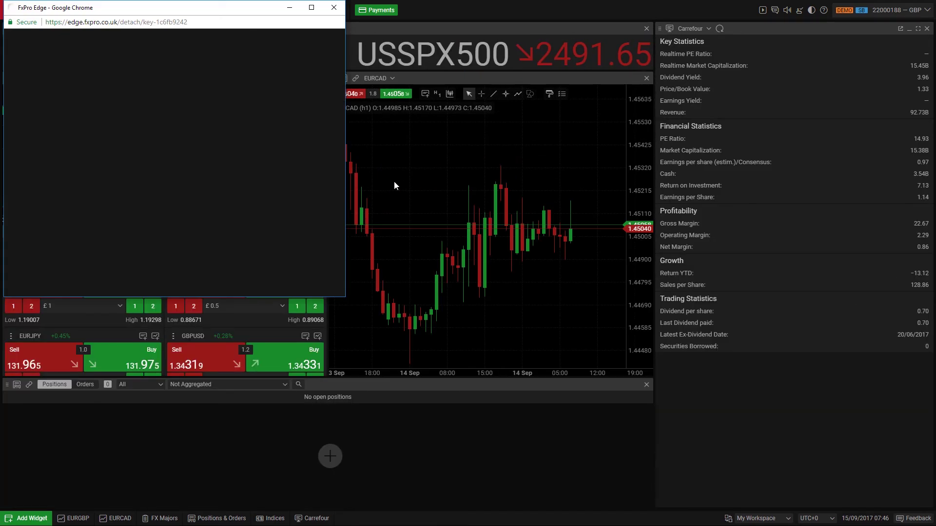
drag(44, 9, 468, 44)
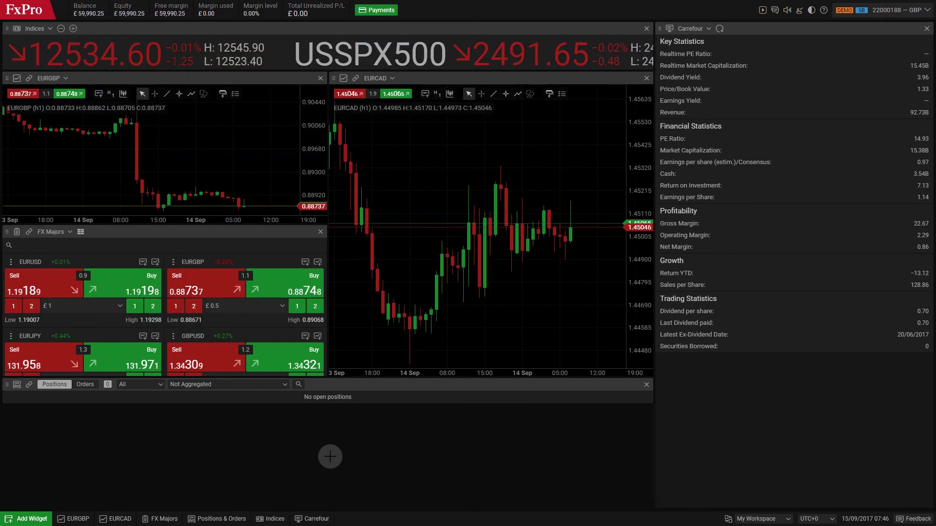
key(alt+Tab)
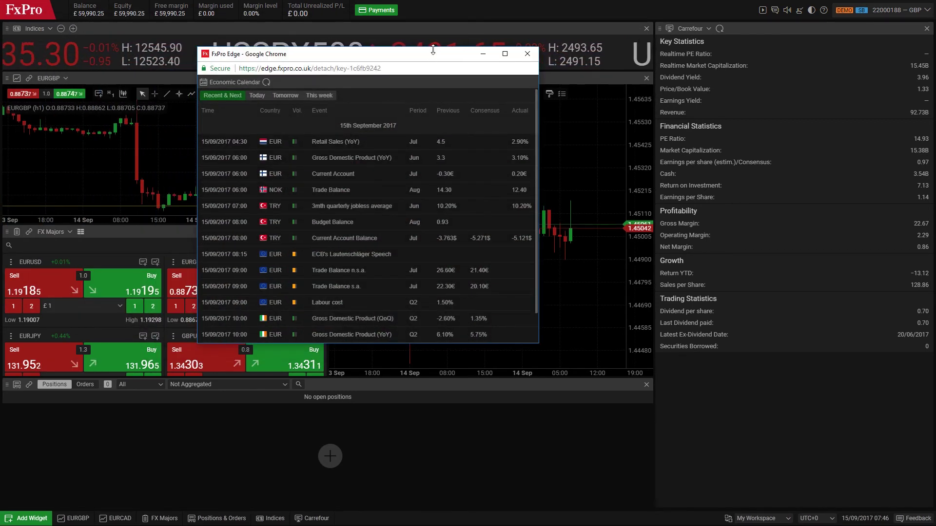
click(528, 55)
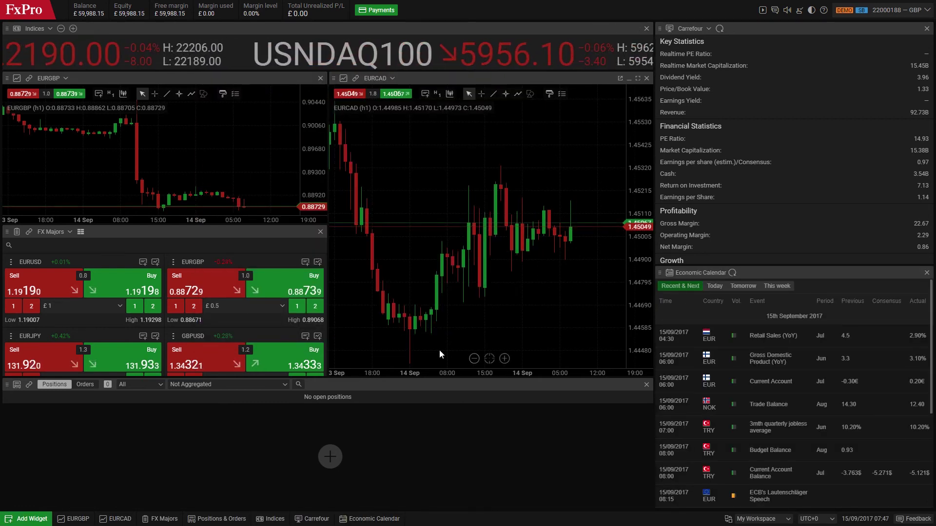
Step: Place a USDJPY buy market order, then return to the Default Workspace
click(16, 520)
mouse_move(37, 469)
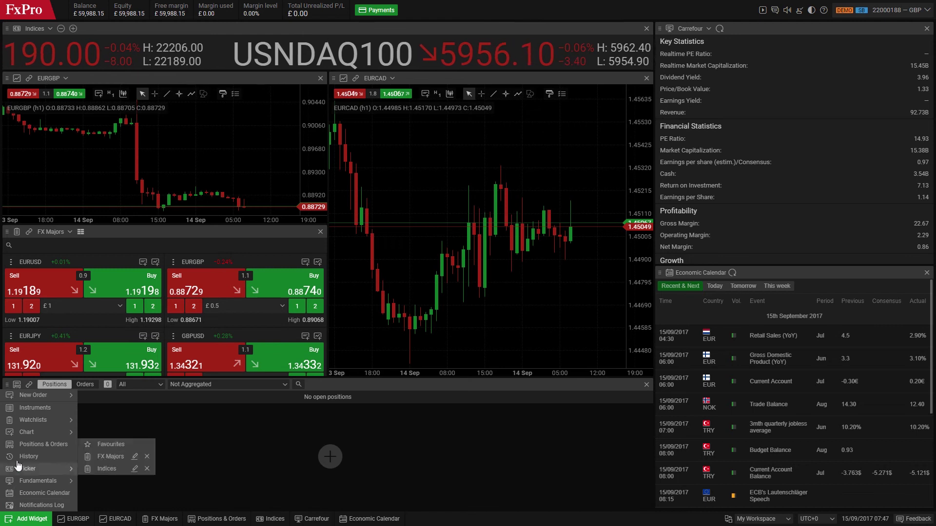
click(93, 408)
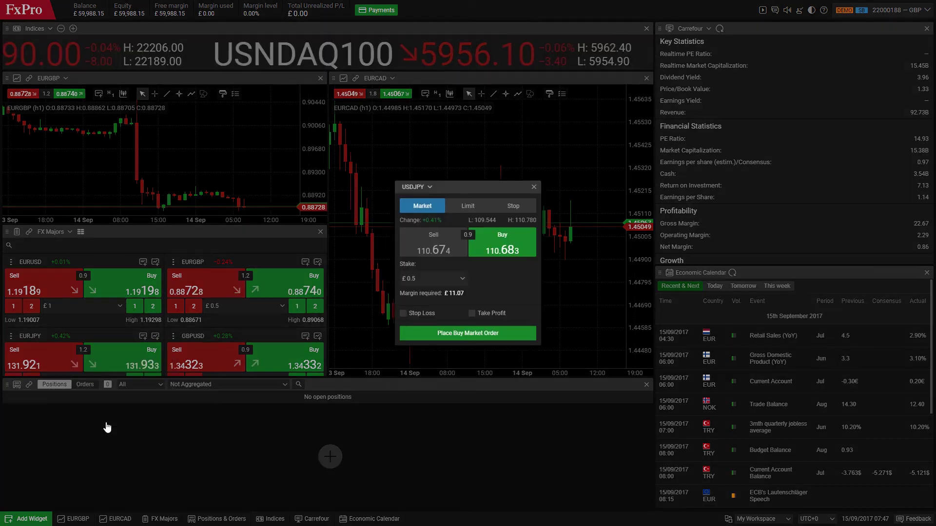
click(493, 335)
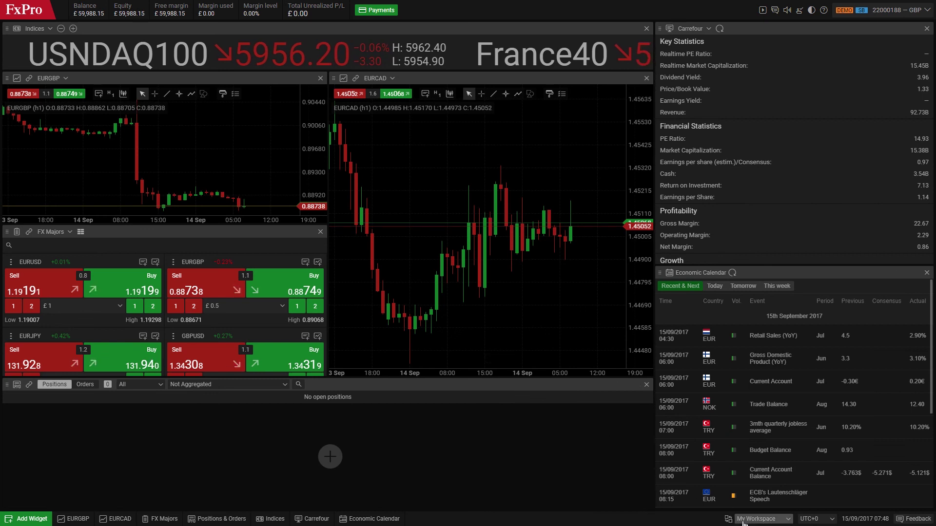
click(761, 519)
click(761, 454)
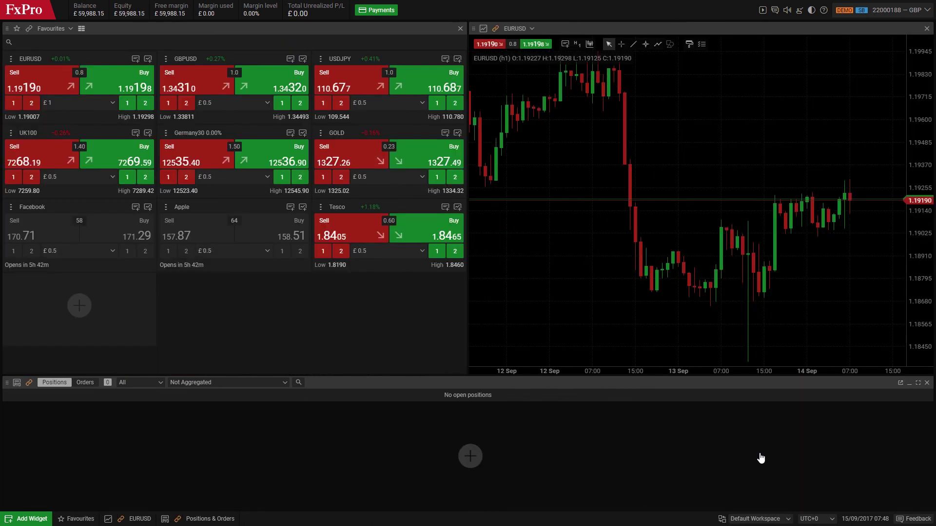